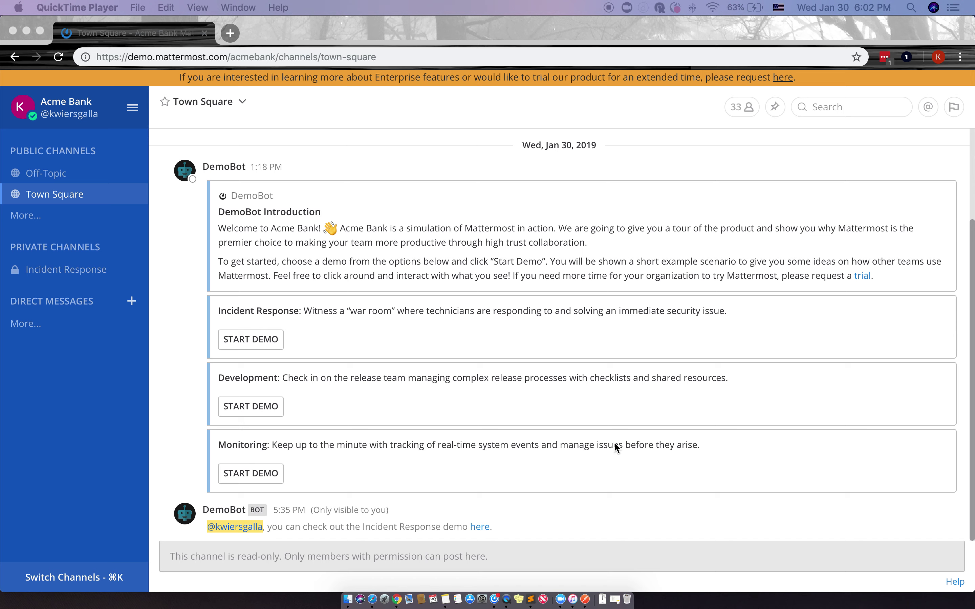
Step: Start the Development demo from DemoBot's introduction in Town Square
left_click(236, 403)
left_click(257, 409)
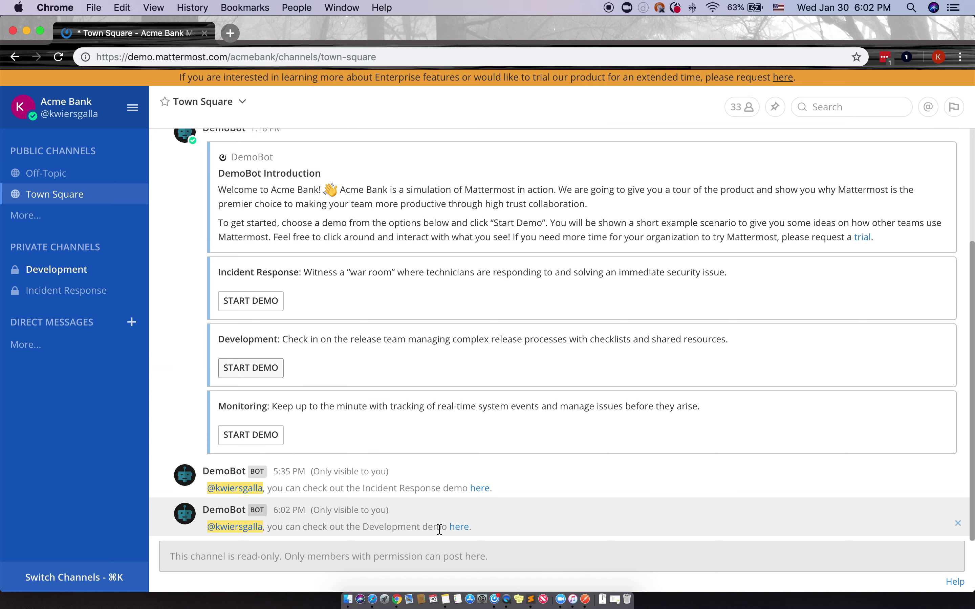
Step: Follow DemoBot's 'here' link to open the Development private channel and its demo messages
left_click(458, 527)
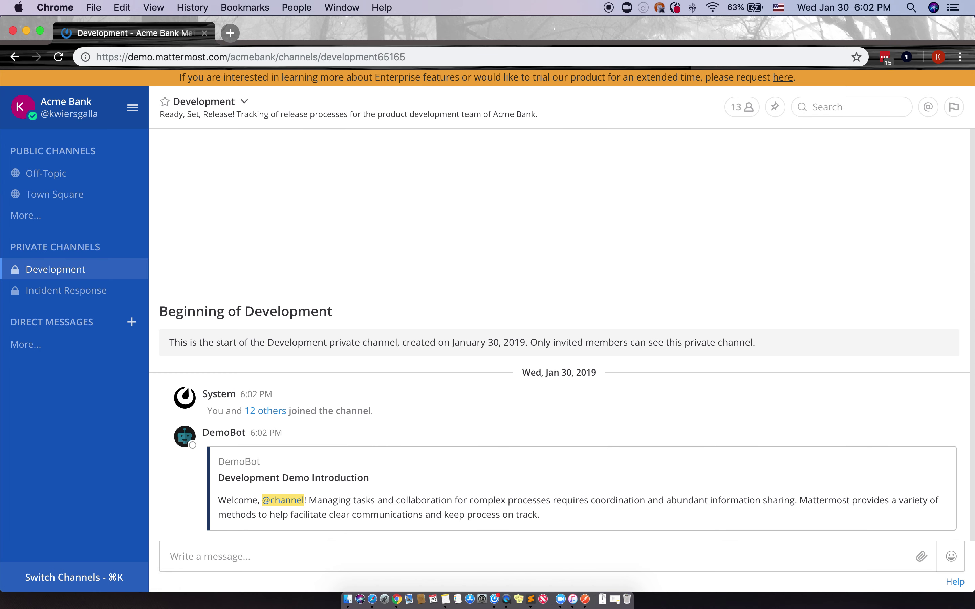